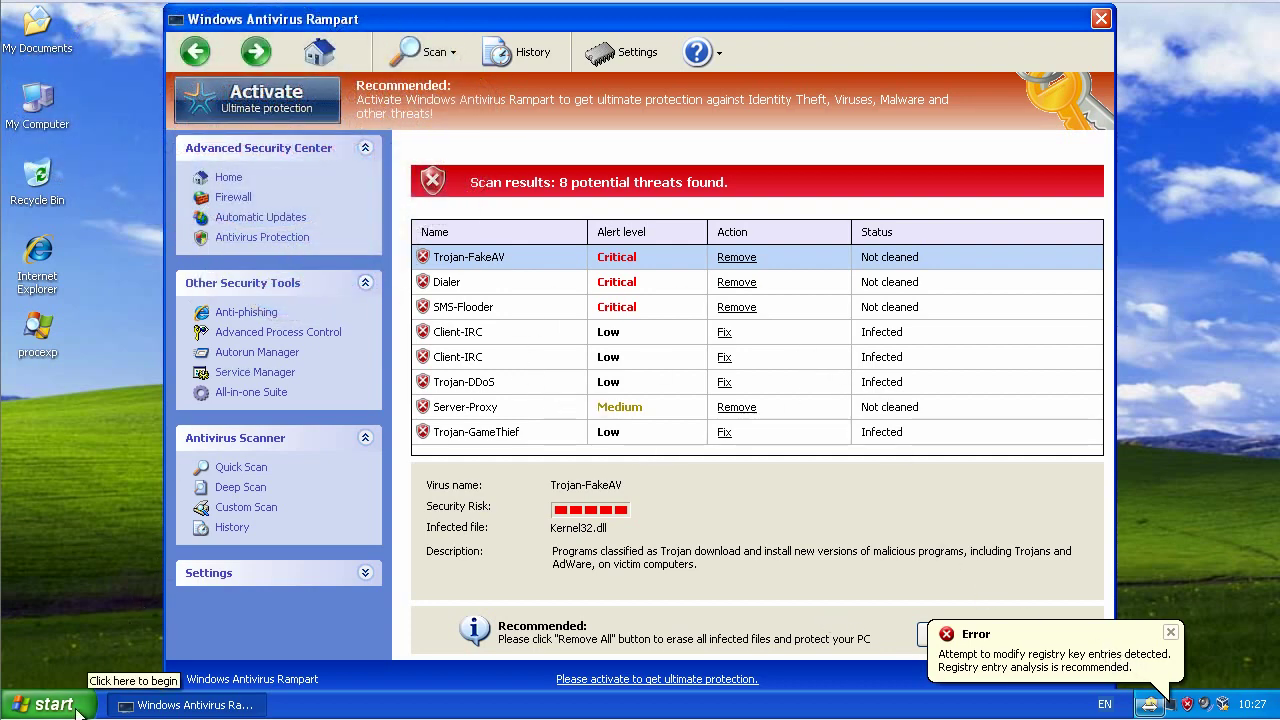
# - Launch Internet Explorer, dismissing the rogue firewall warning without accepting its attack prevention
pyautogui.click(45, 704)
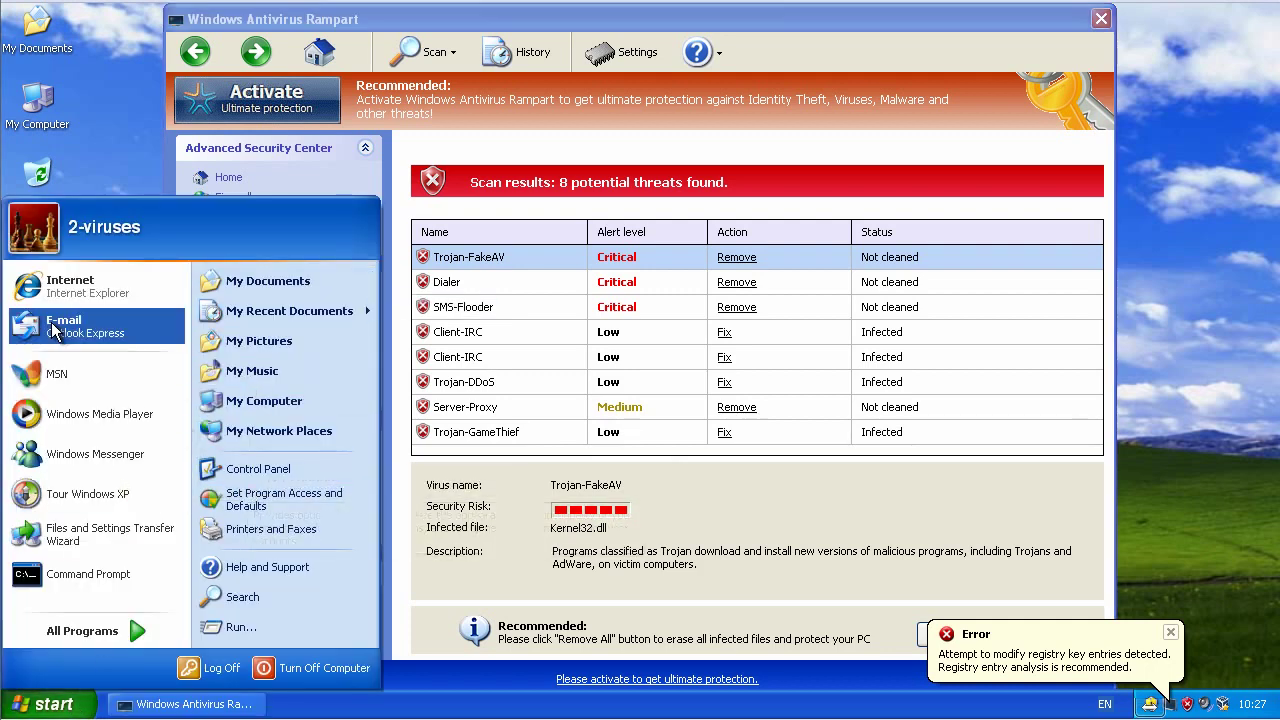
pyautogui.click(88, 287)
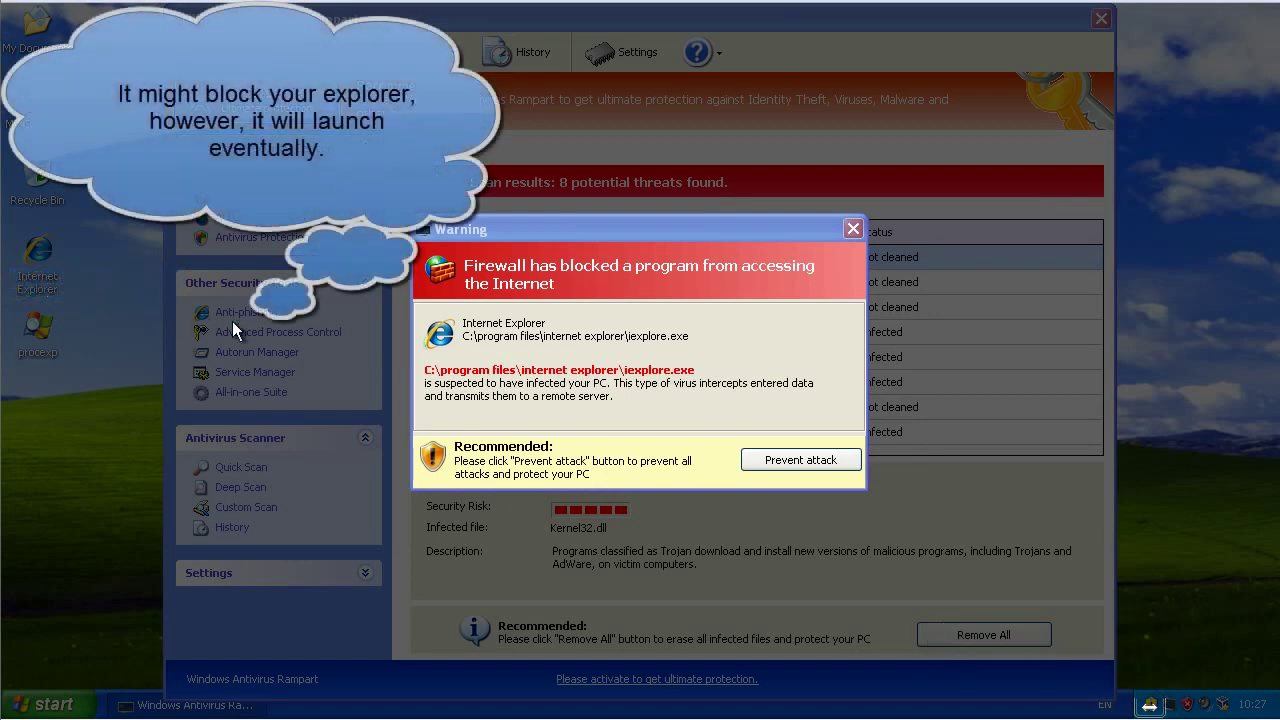
pyautogui.click(853, 228)
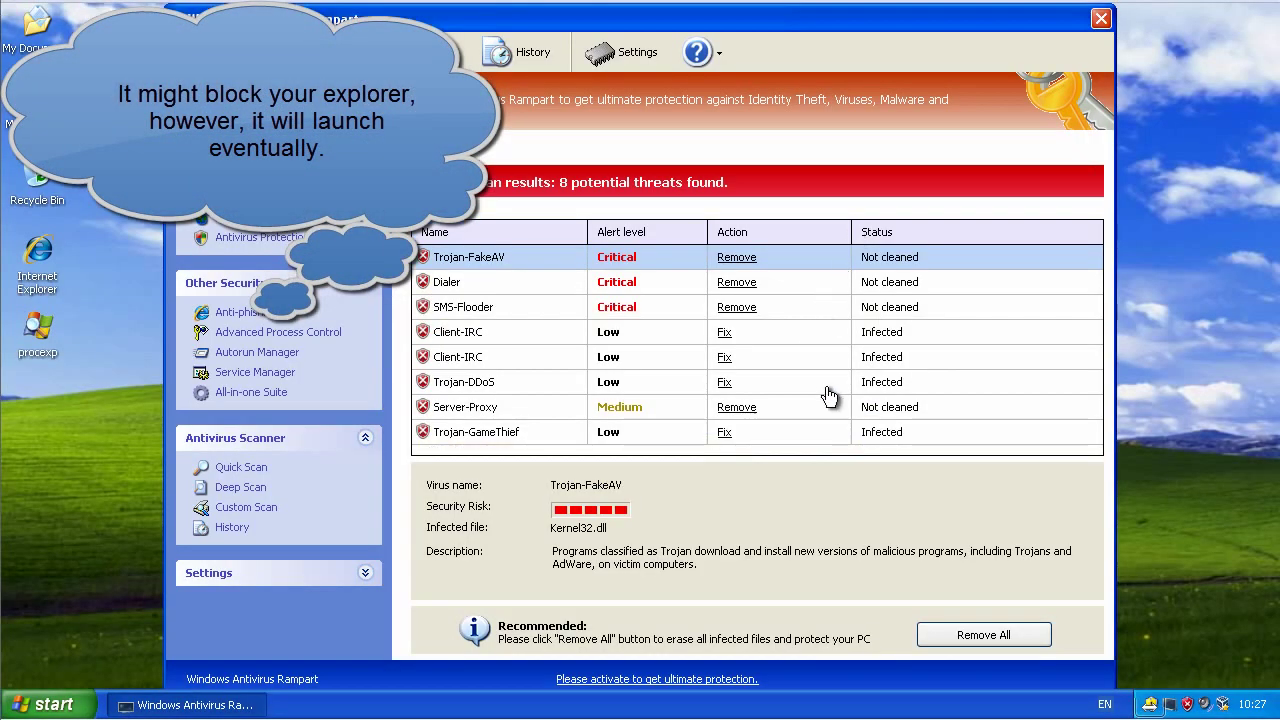
pyautogui.doubleClick(52, 258)
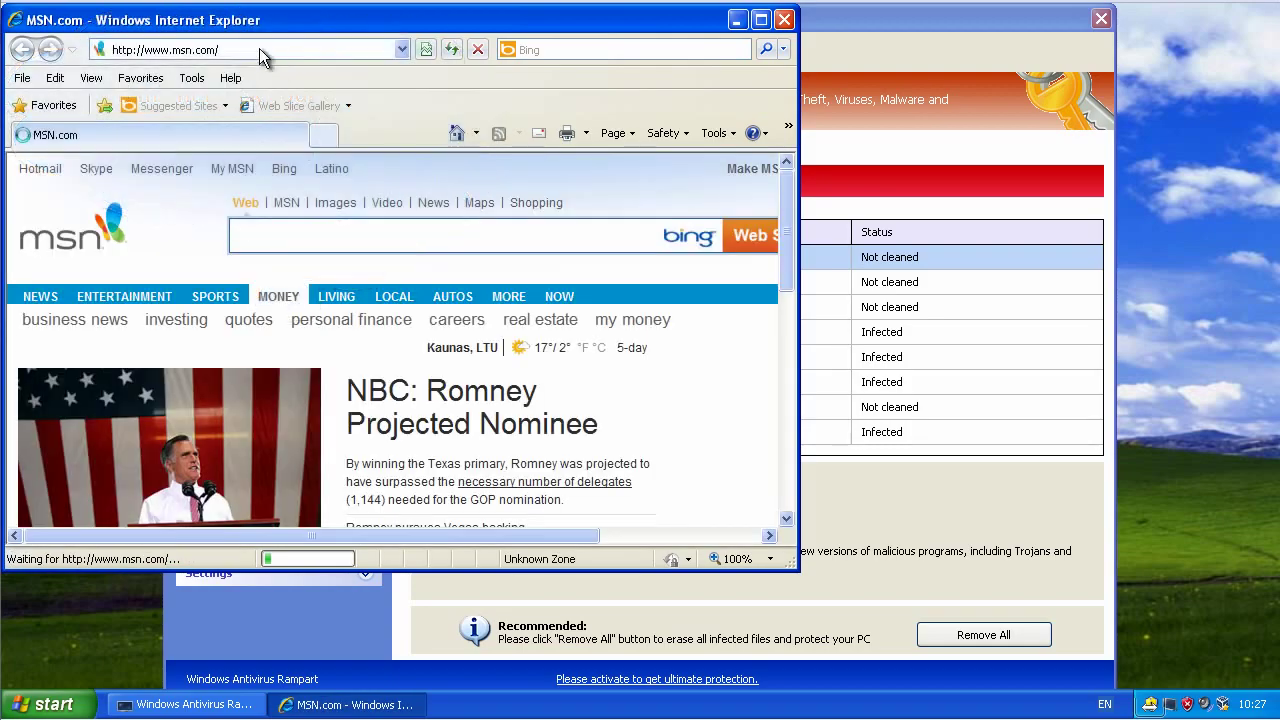
pyautogui.click(265, 48)
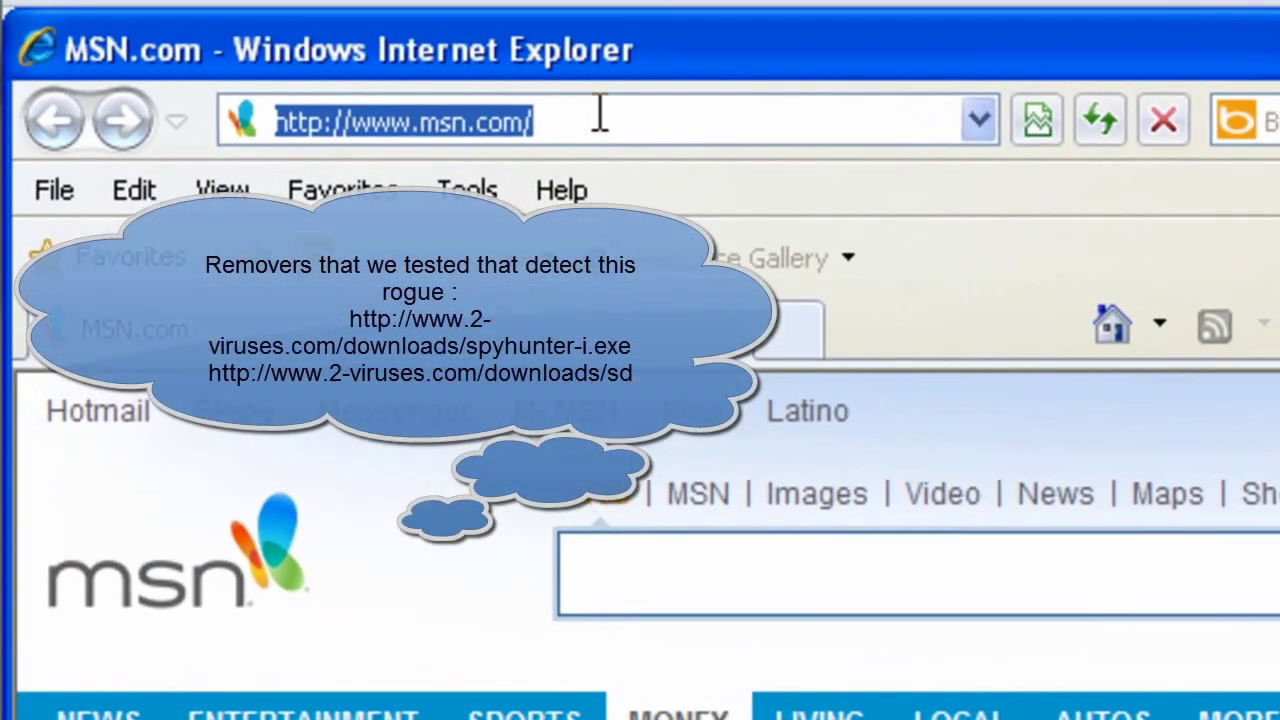
pyautogui.write('www.2-viruses')
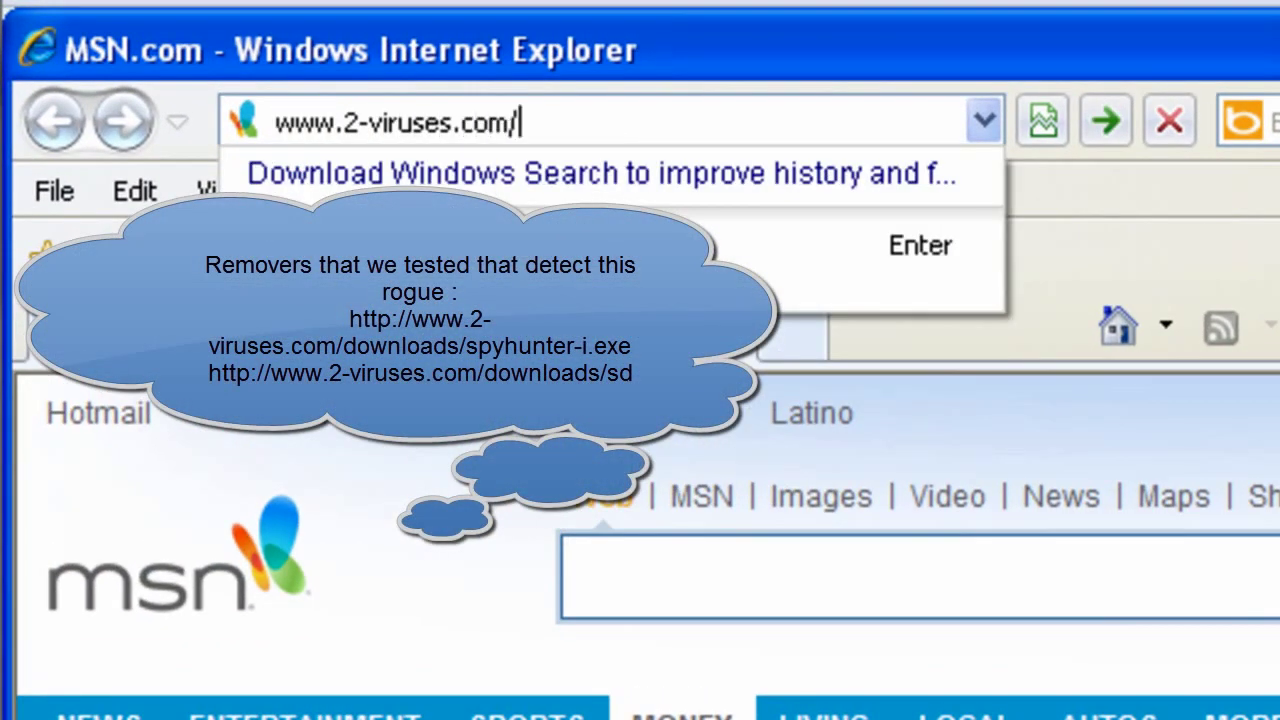
pyautogui.write('.com/download')
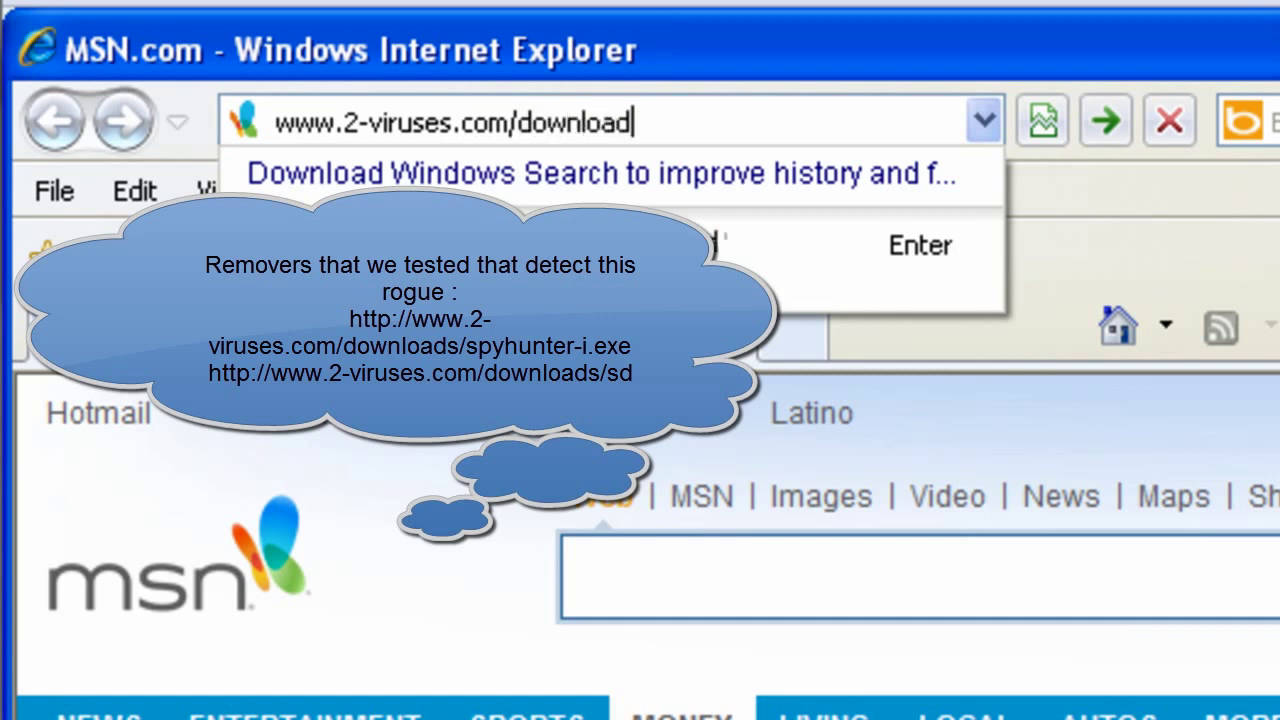
pyautogui.write('s/spyh')
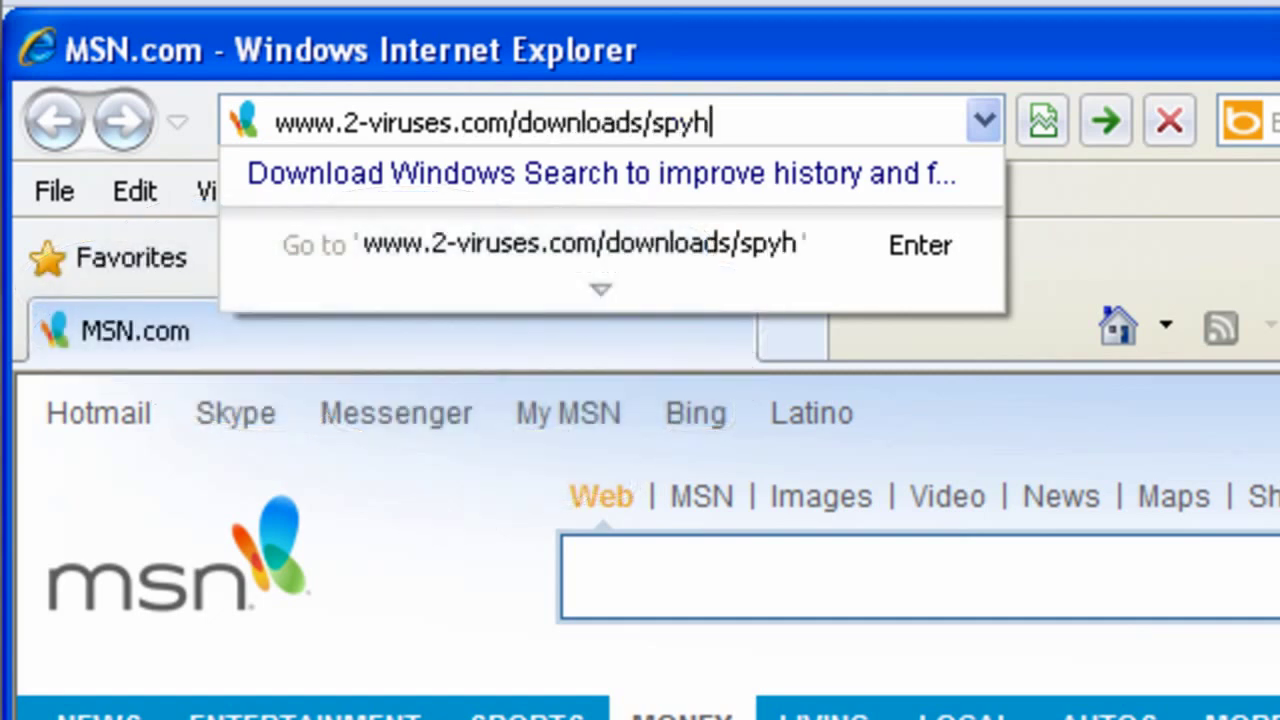
pyautogui.write('unter-i.exe')
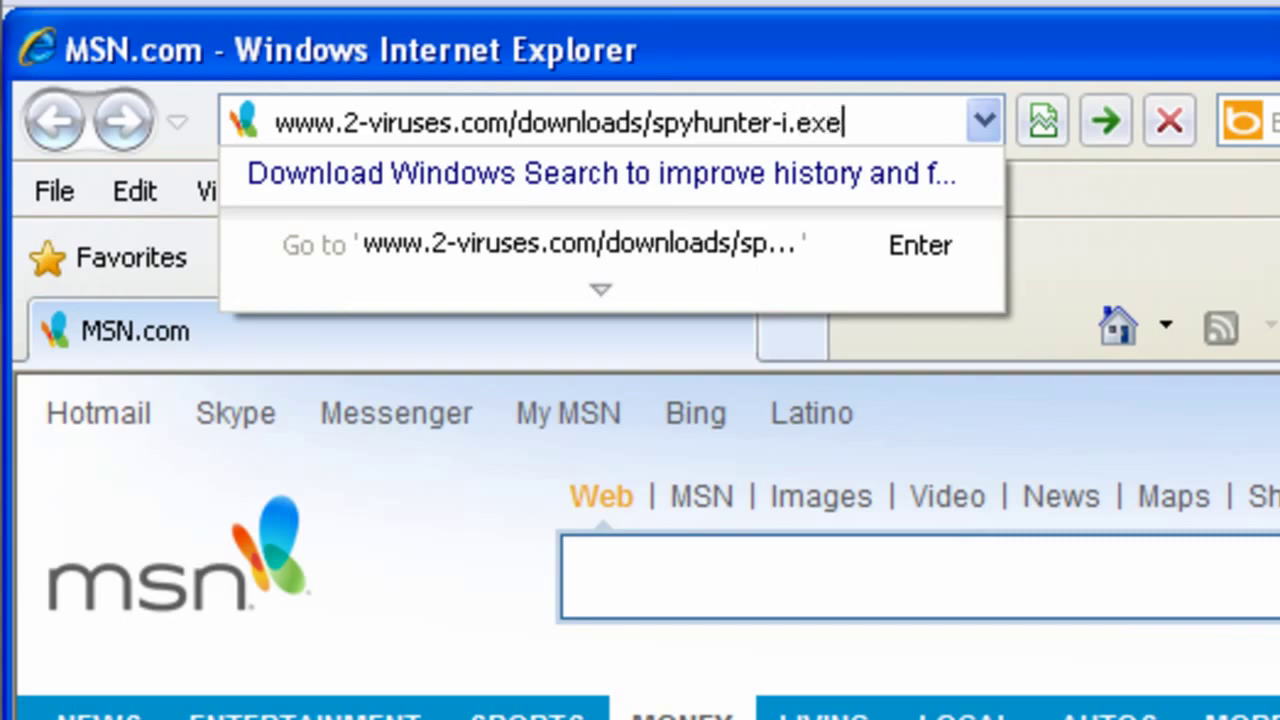
pyautogui.press('Return')
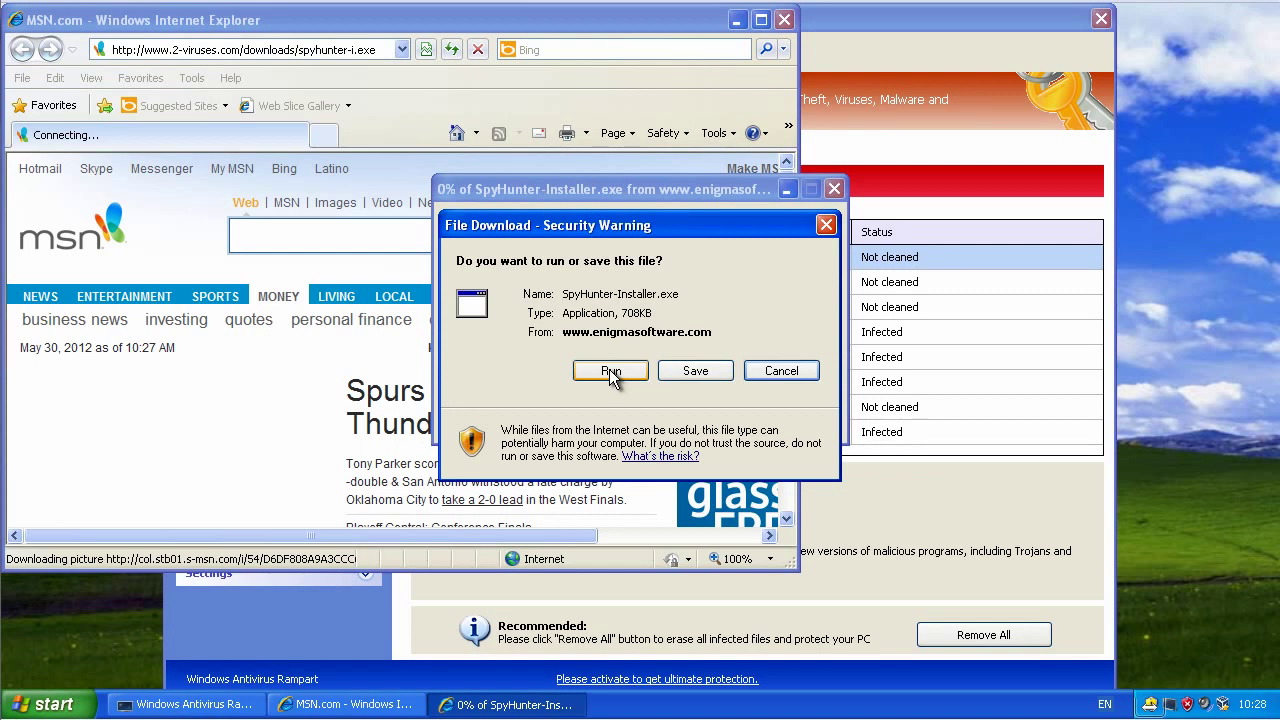
# - Run the downloaded SpyHunter-Installer.exe, allowing it past both security warnings, and close the browser
pyautogui.click(611, 372)
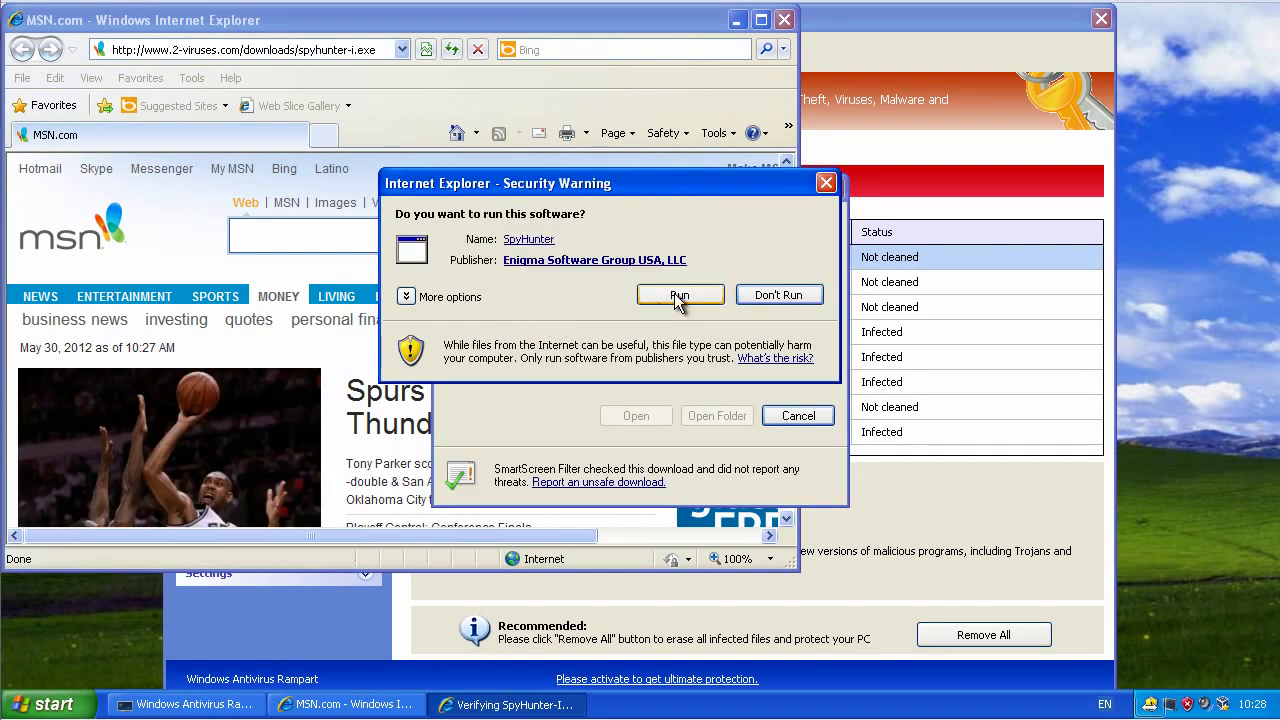
pyautogui.click(677, 294)
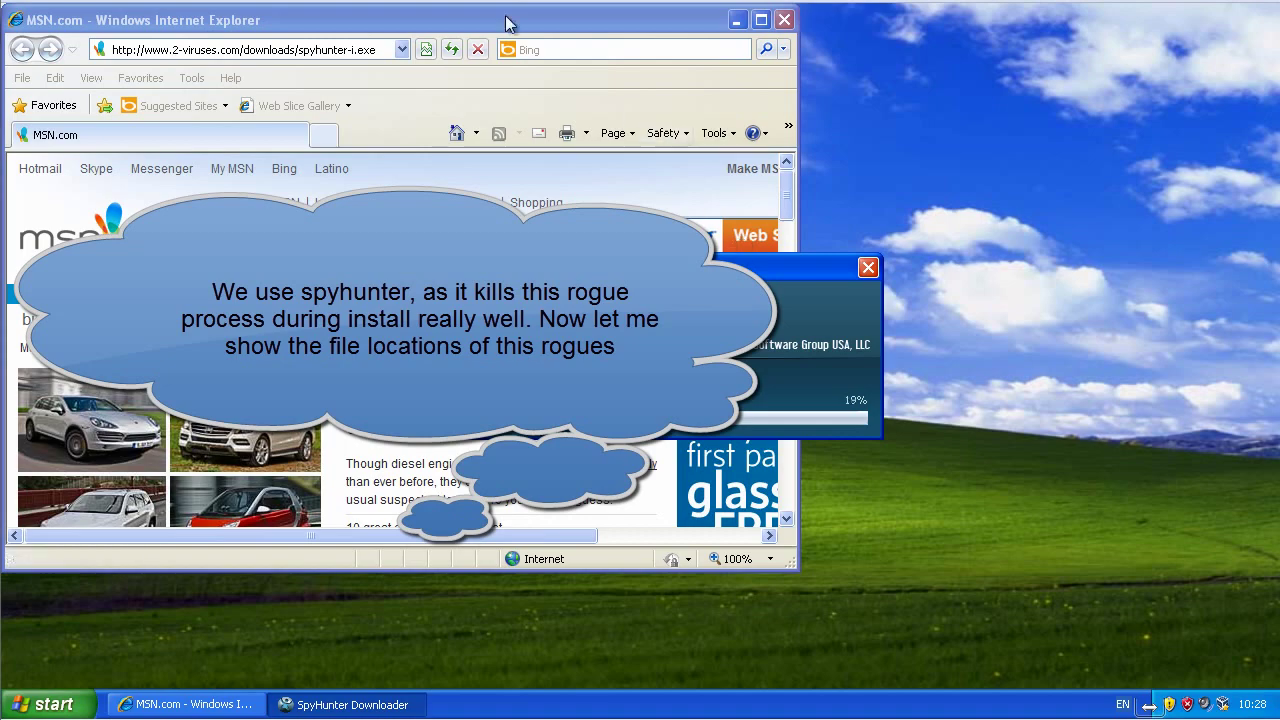
pyautogui.click(786, 19)
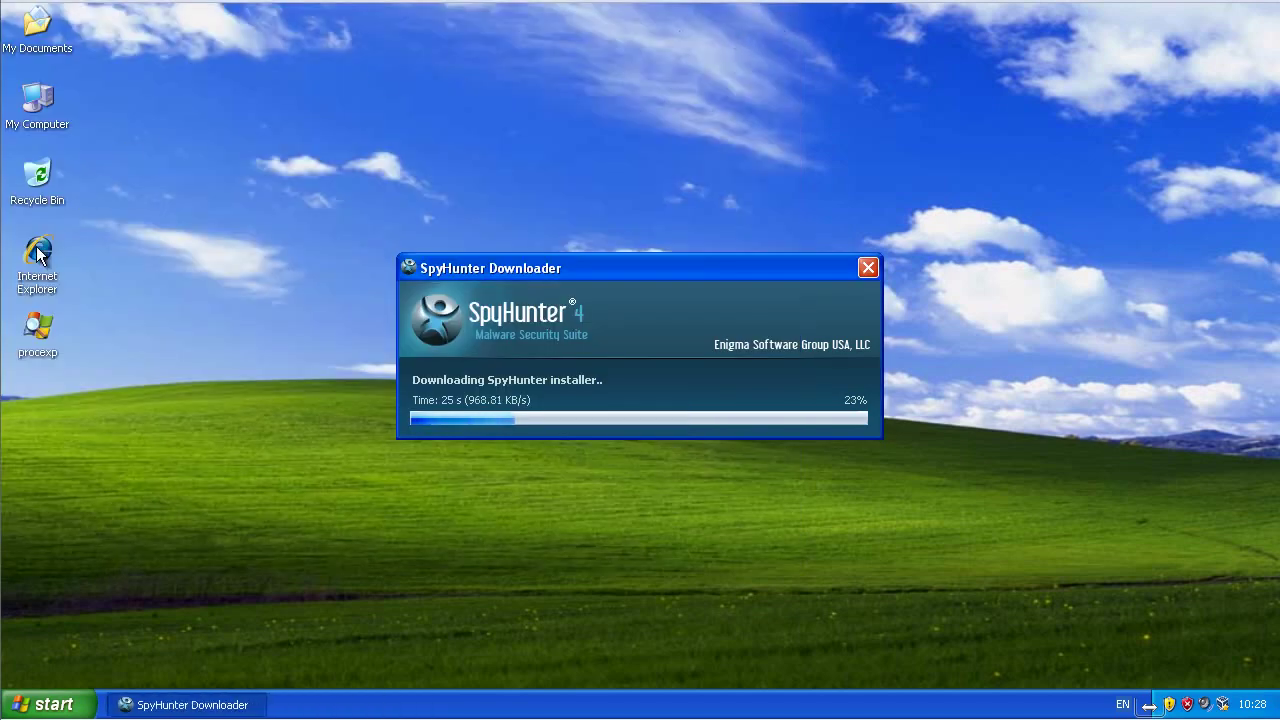
# - Examine the rogue's files in C:\Documents and Settings\2-viruses\Application Data, and close the folder window
pyautogui.doubleClick(37, 98)
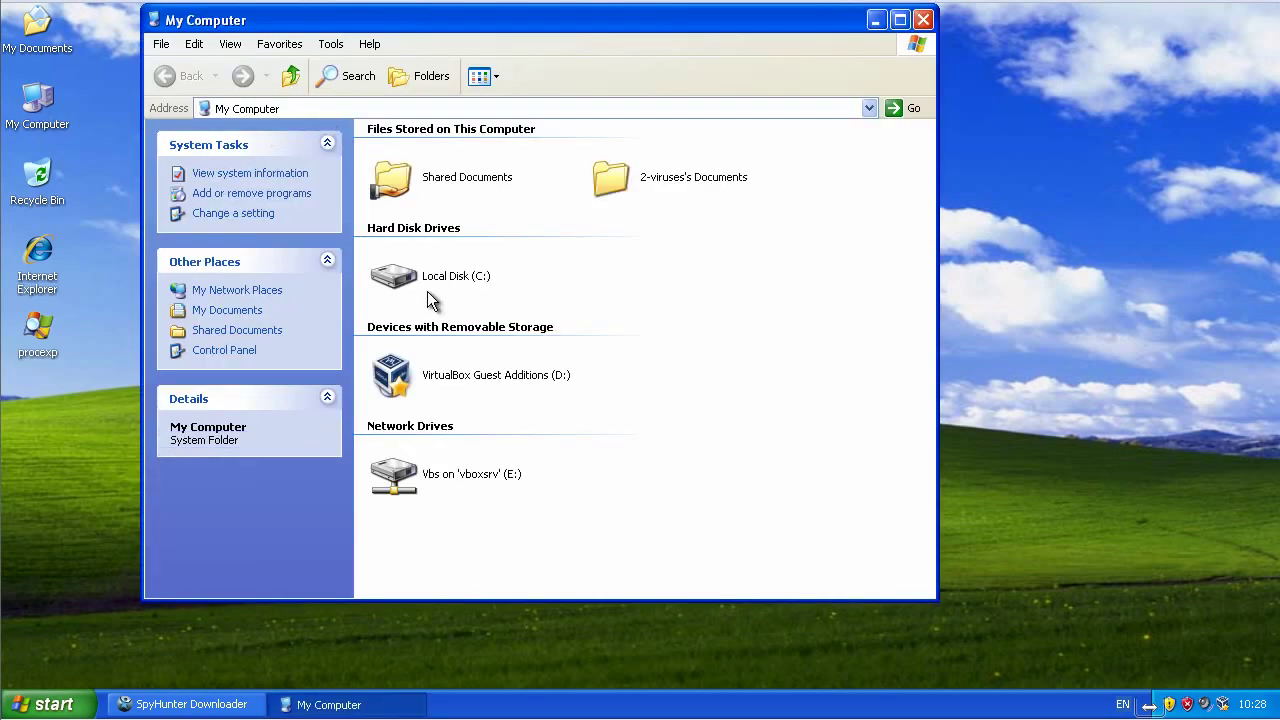
pyautogui.doubleClick(423, 272)
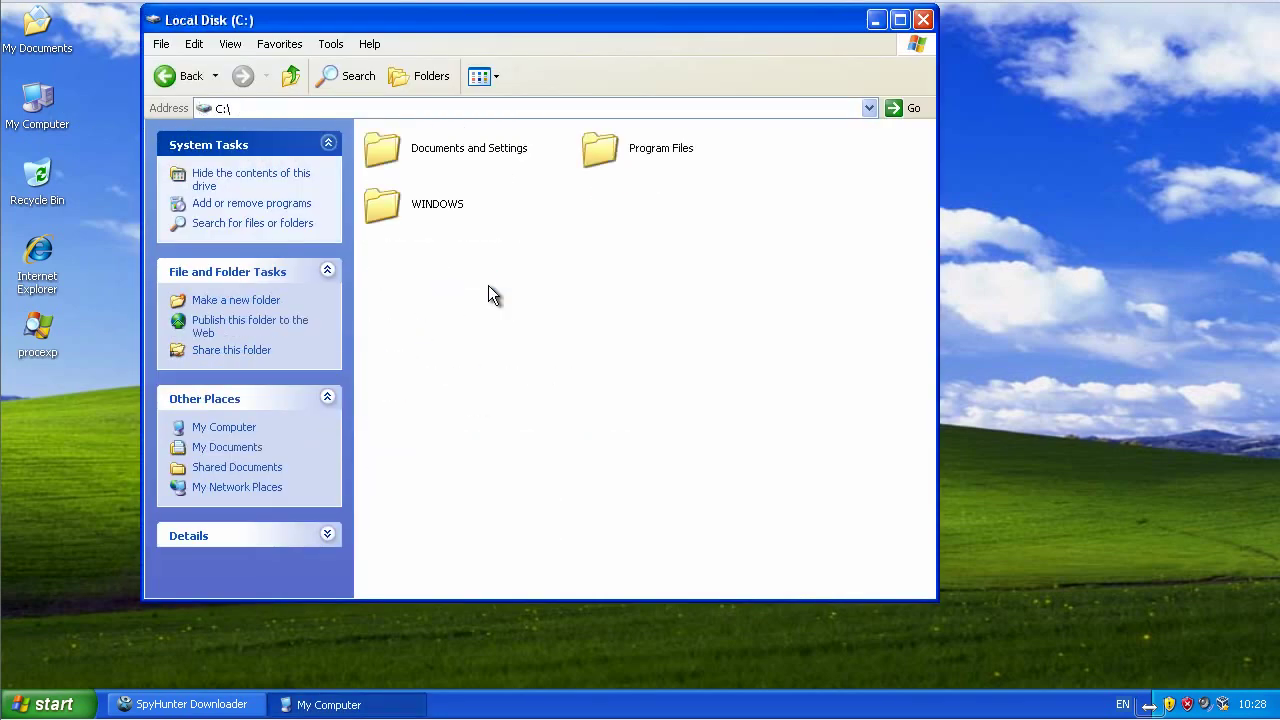
pyautogui.doubleClick(416, 149)
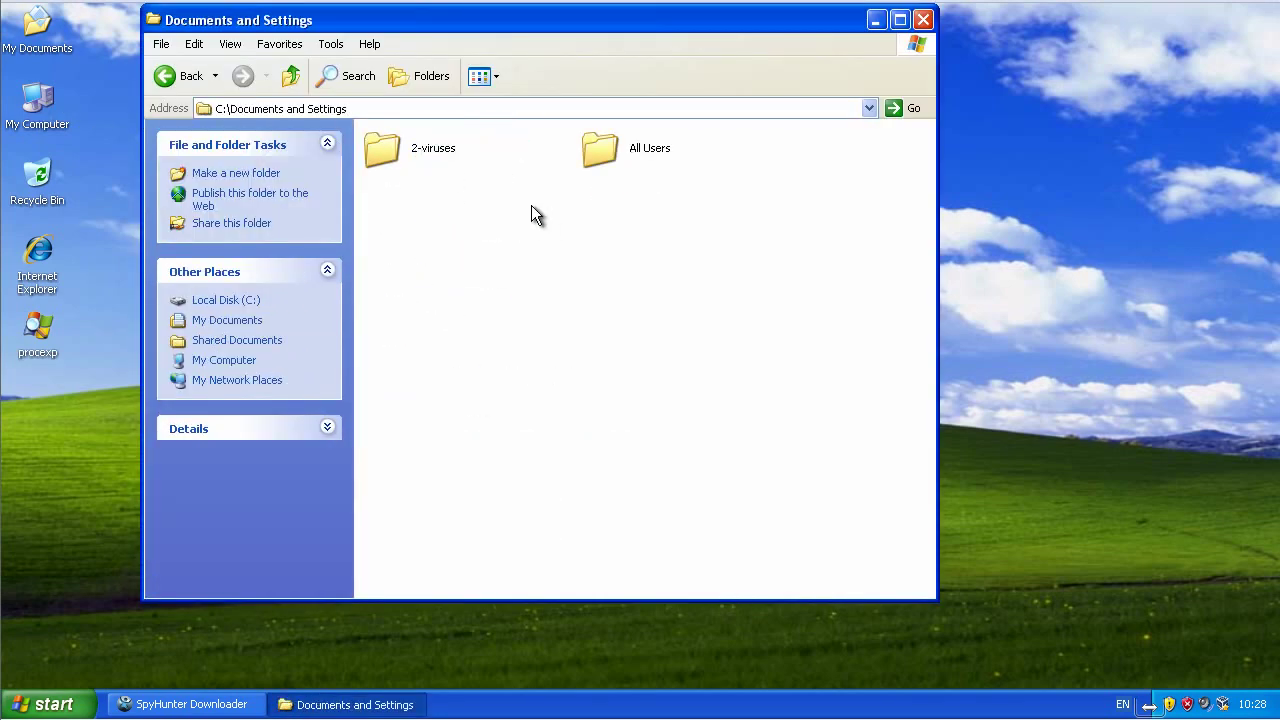
pyautogui.doubleClick(404, 151)
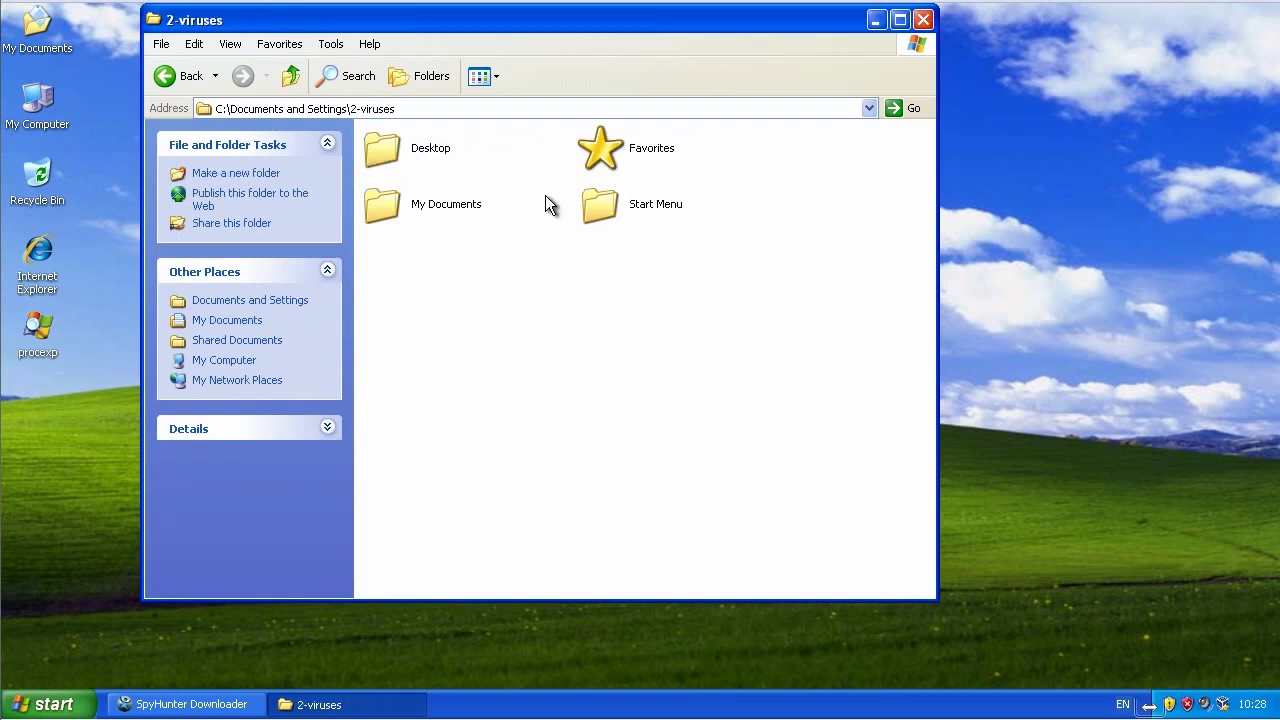
pyautogui.click(434, 107)
pyautogui.click(434, 107)
pyautogui.write('\\Application Data')
pyautogui.press('Return')
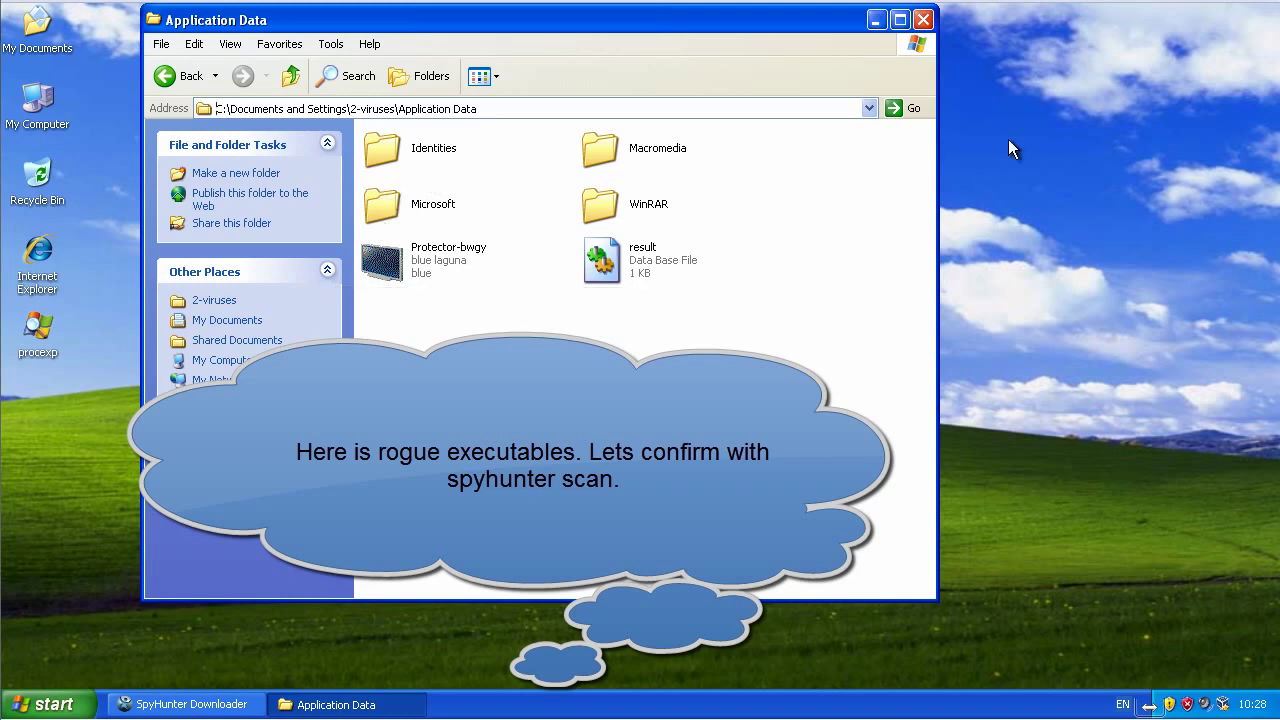
pyautogui.click(924, 20)
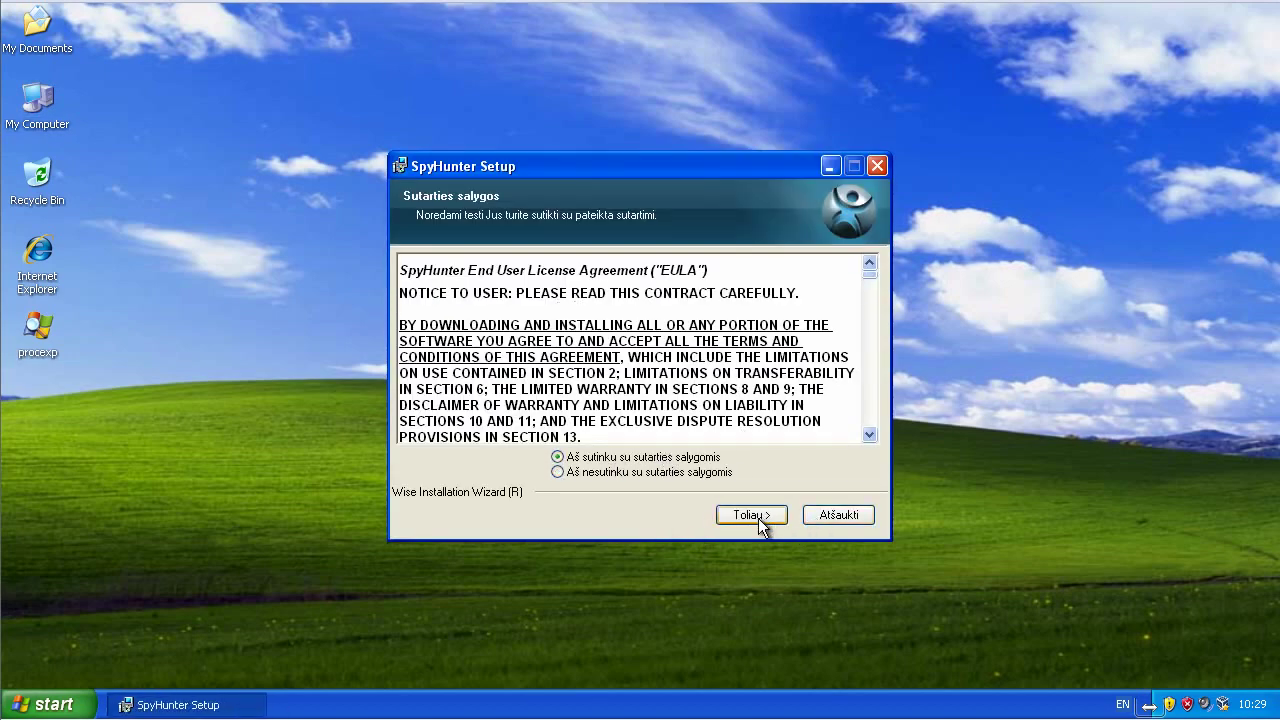
# - Complete the SpyHunter setup with the license agreement accepted, and decline the browser home page protection
pyautogui.click(758, 518)
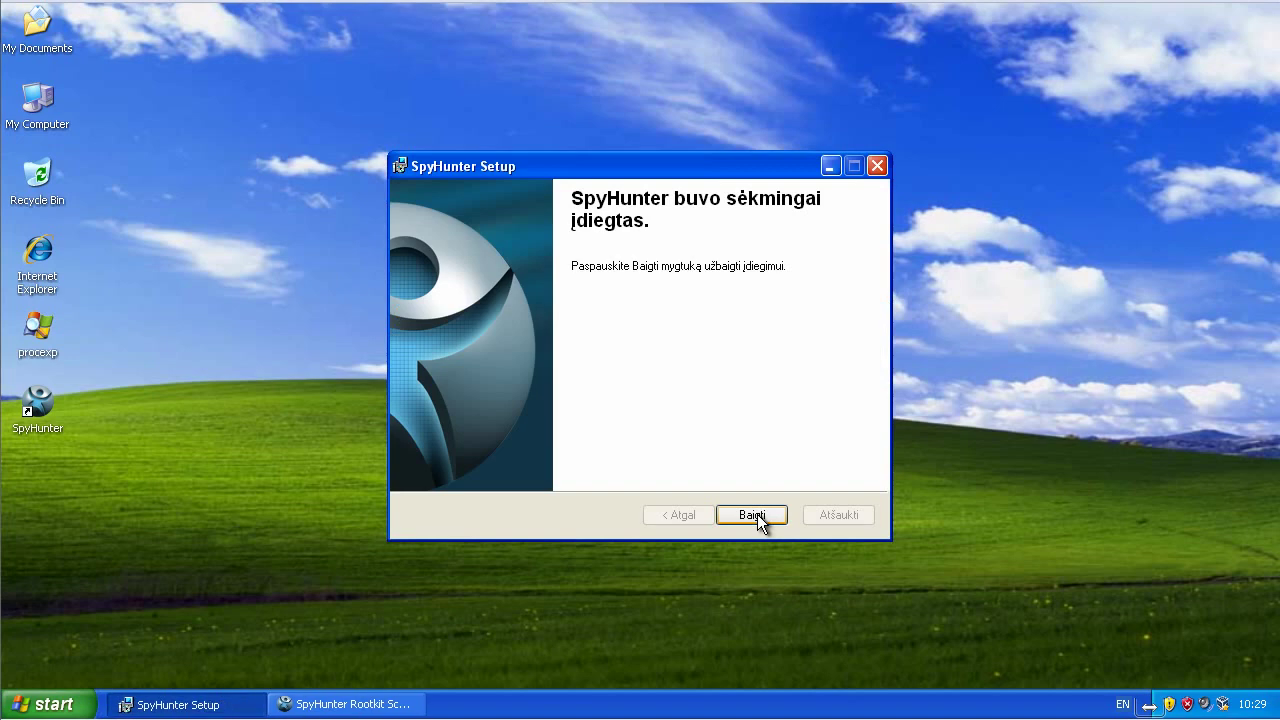
pyautogui.click(757, 514)
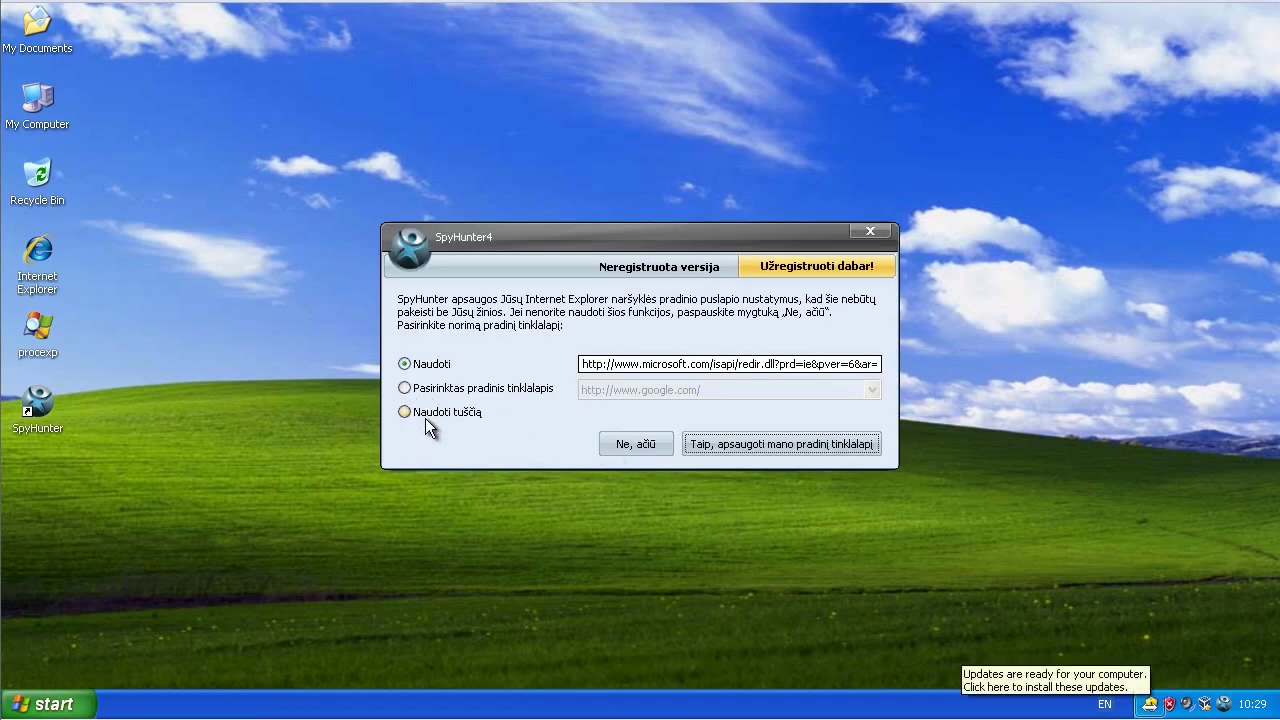
pyautogui.click(634, 444)
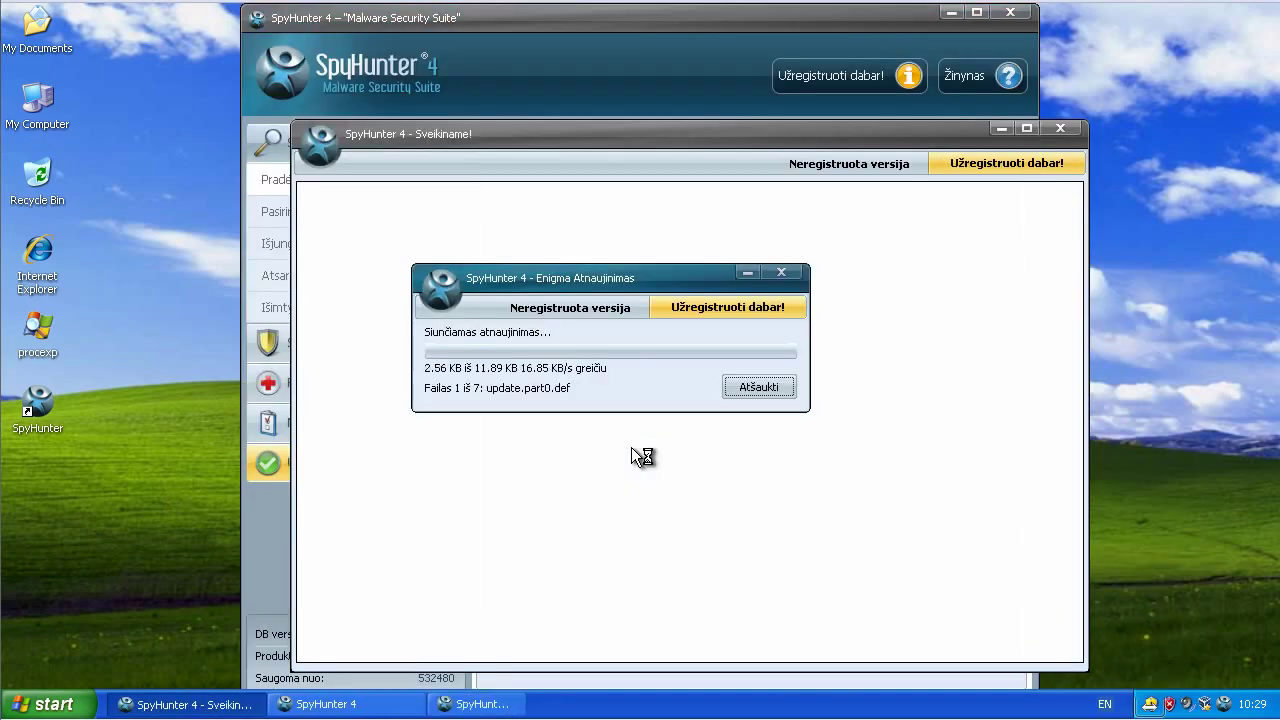
# - Close the SpyHunter welcome window and set the program language to English in the general settings
pyautogui.click(1060, 128)
pyautogui.click(250, 422)
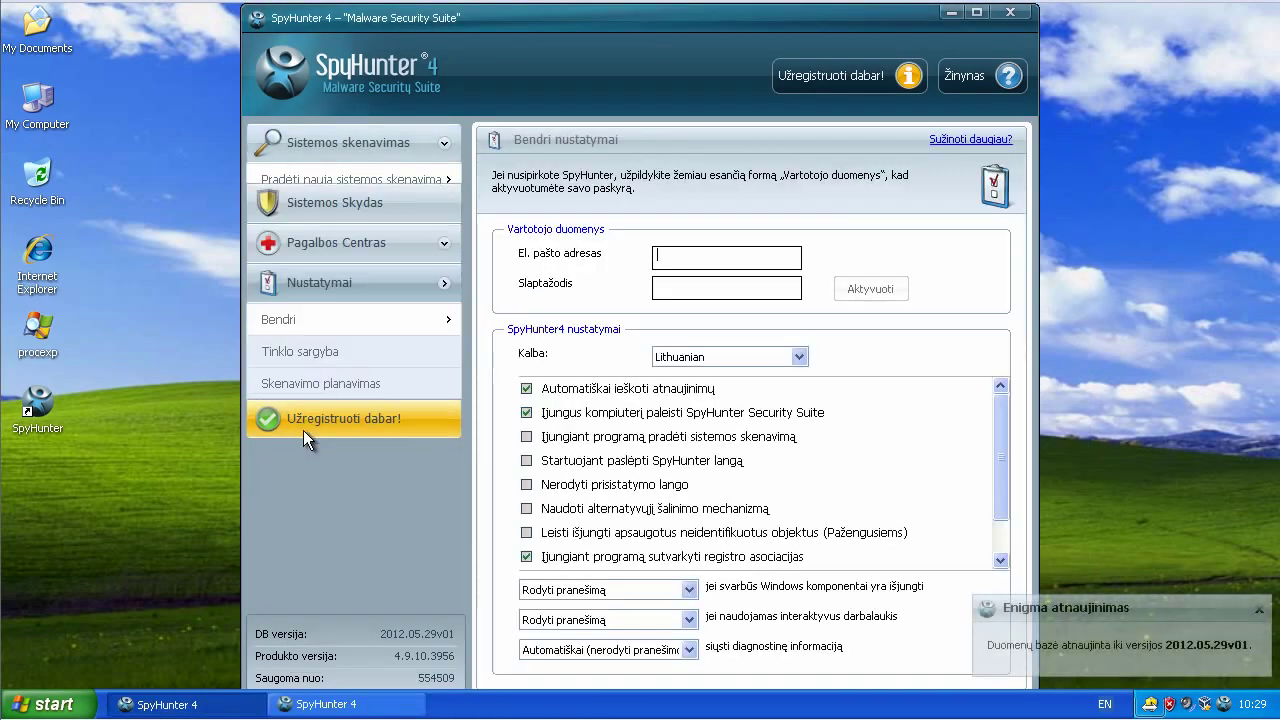
pyautogui.click(735, 358)
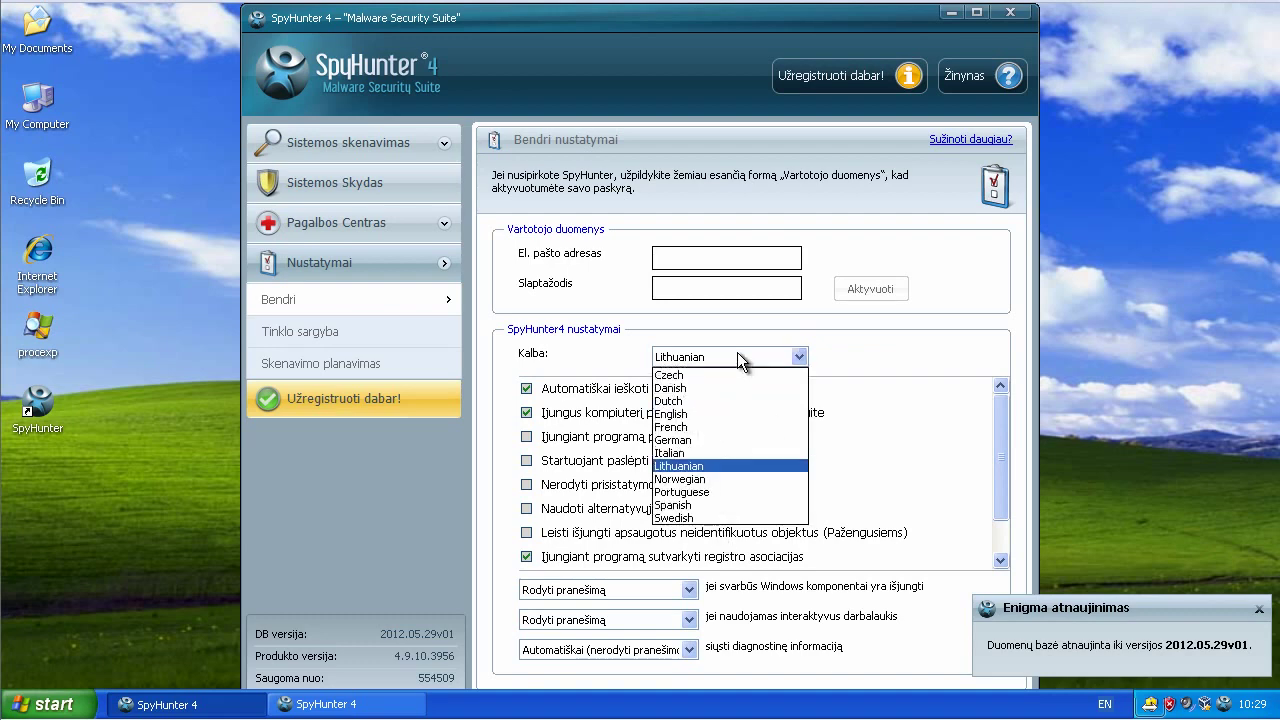
pyautogui.click(720, 412)
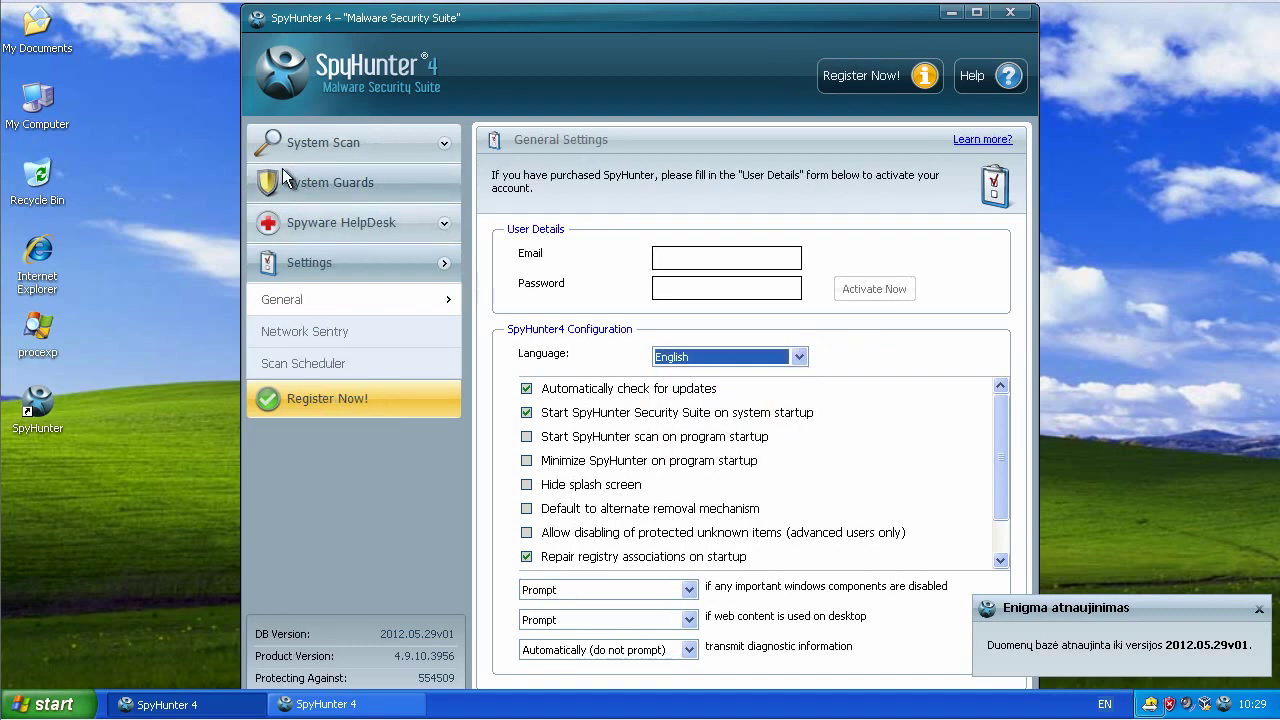
# - Start a new system scan and collapse the Antivirus Blocking Rules group in the threat list
pyautogui.click(345, 146)
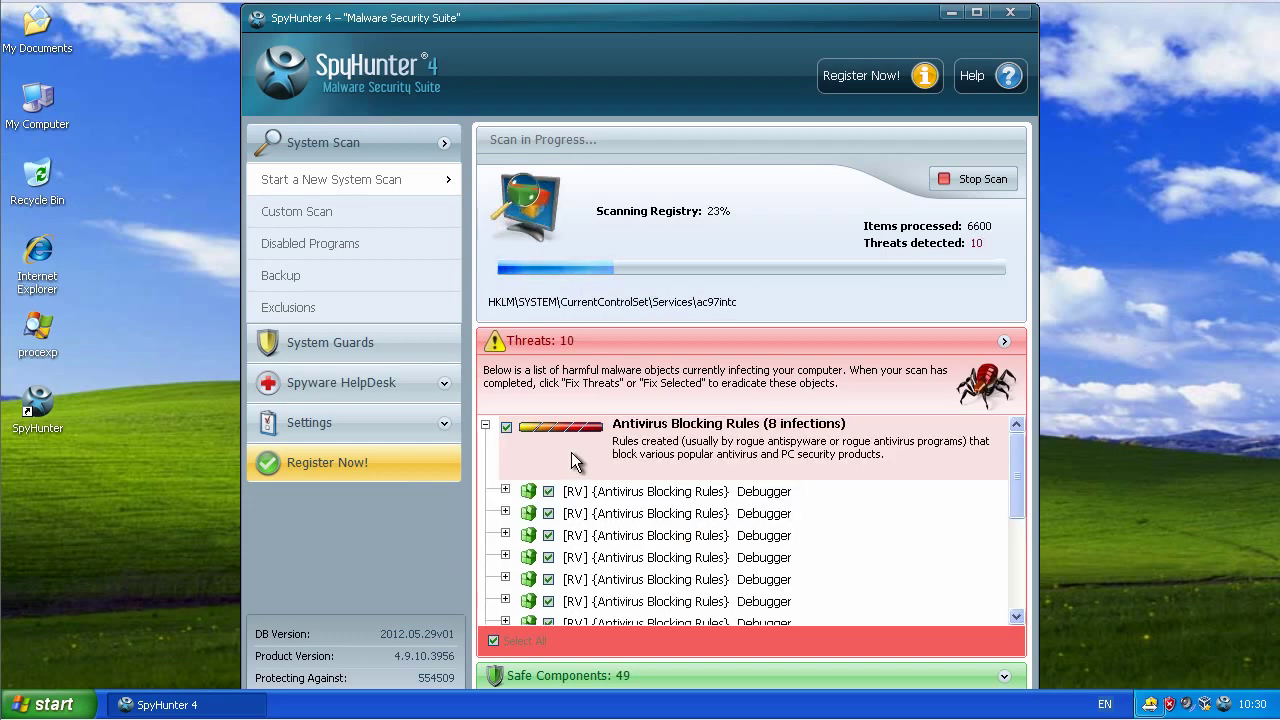
pyautogui.click(486, 427)
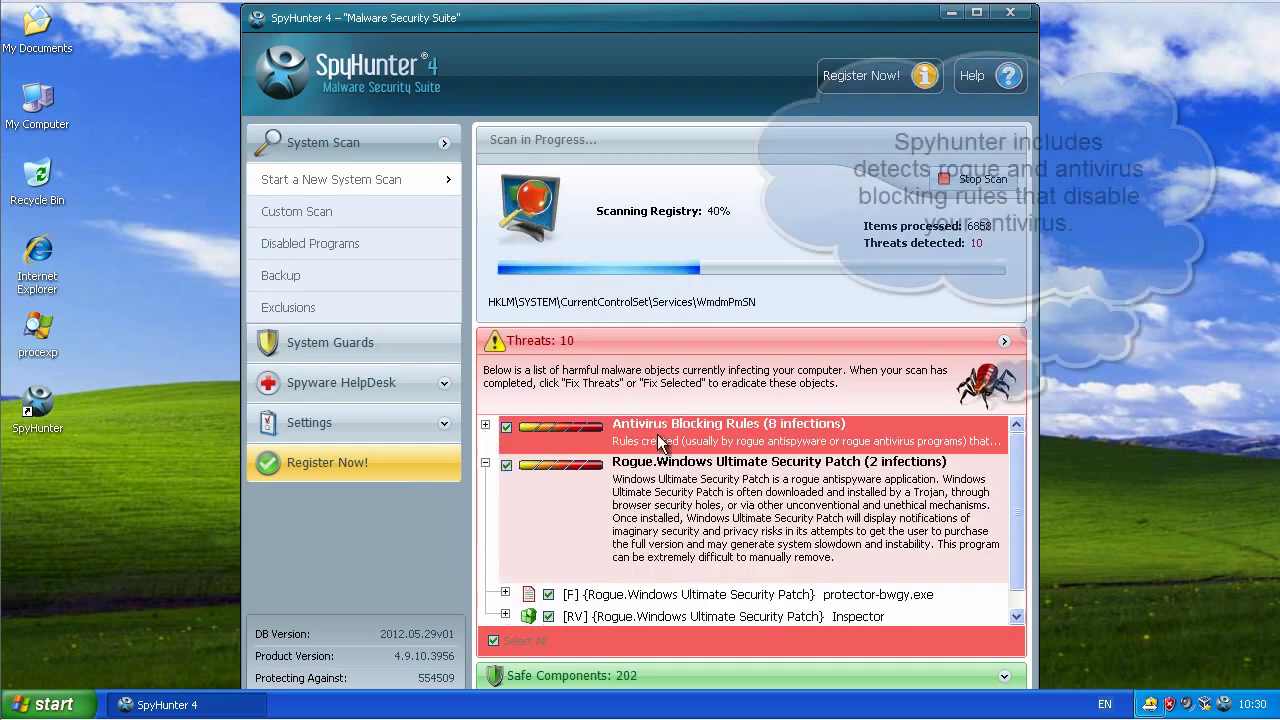